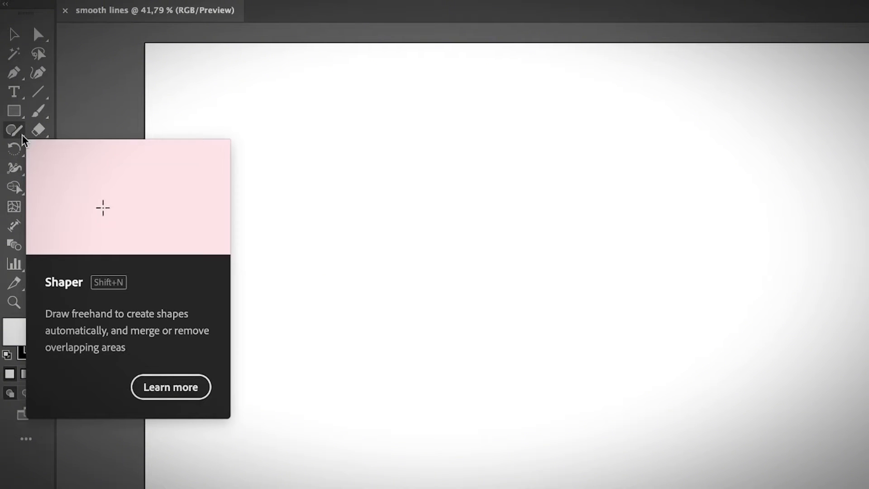
Show the Shaper tool group's flyout, then bring up the list of panels and toolbars
{"action": "left_click", "coordinate": [23, 138]}
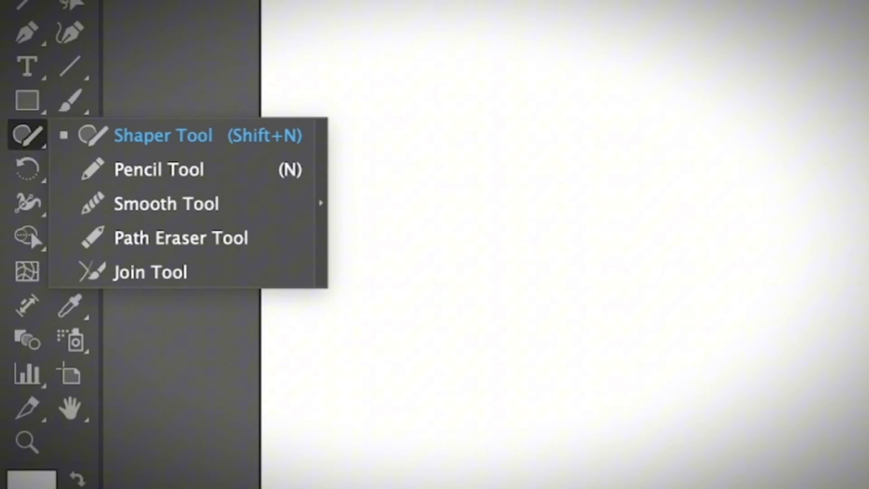
{"action": "left_click", "coordinate": [353, 1]}
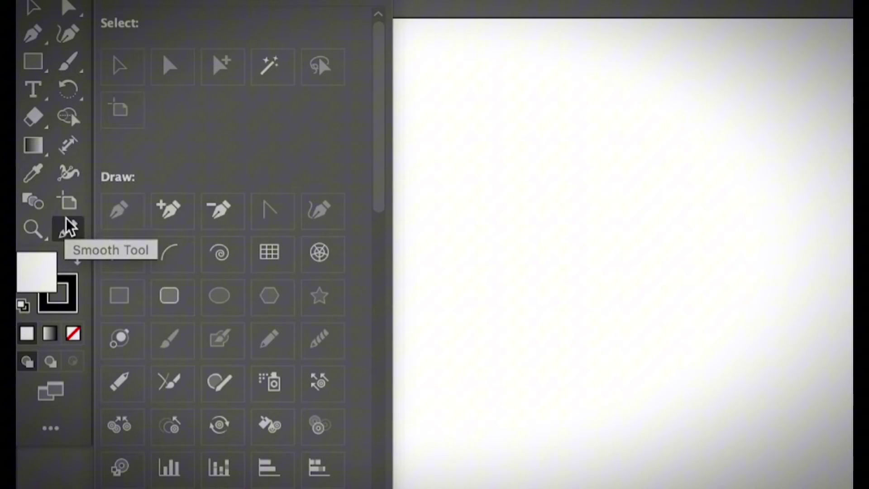
Move the Smooth Tool from All Tools into the Paintbrush, Blob Brush and Pencil group
{"action": "left_click_drag", "start_coordinate": [66, 229], "coordinate": [72, 66]}
{"action": "left_click", "coordinate": [70, 65]}
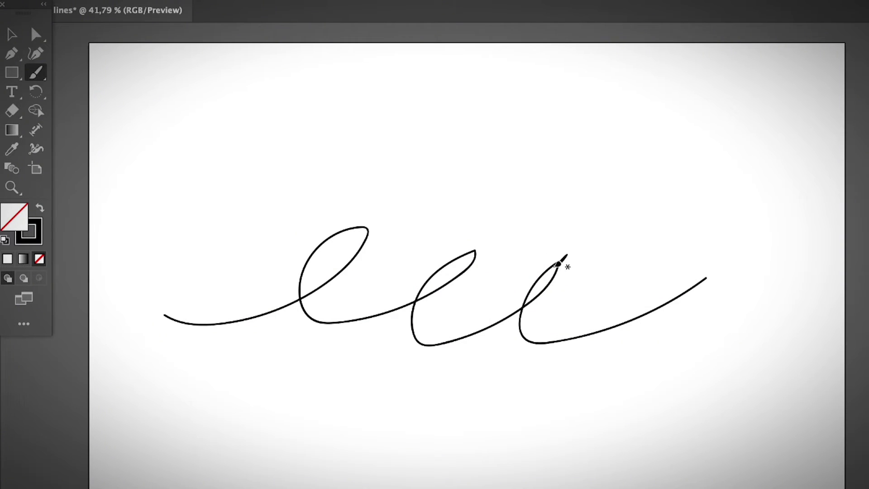
Select the cursive path and choose the Smooth Tool from the Paintbrush group
{"action": "key", "text": "v"}
{"action": "left_click", "coordinate": [527, 306]}
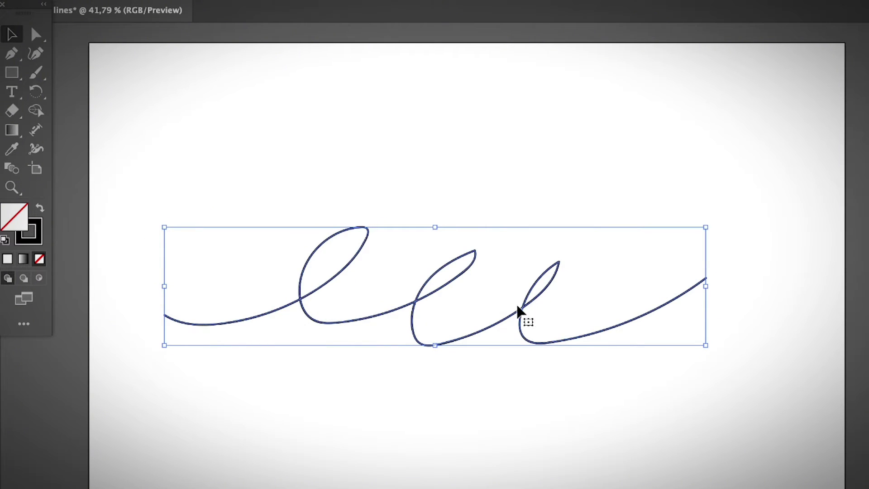
{"action": "left_click_drag", "start_coordinate": [37, 73], "coordinate": [121, 136]}
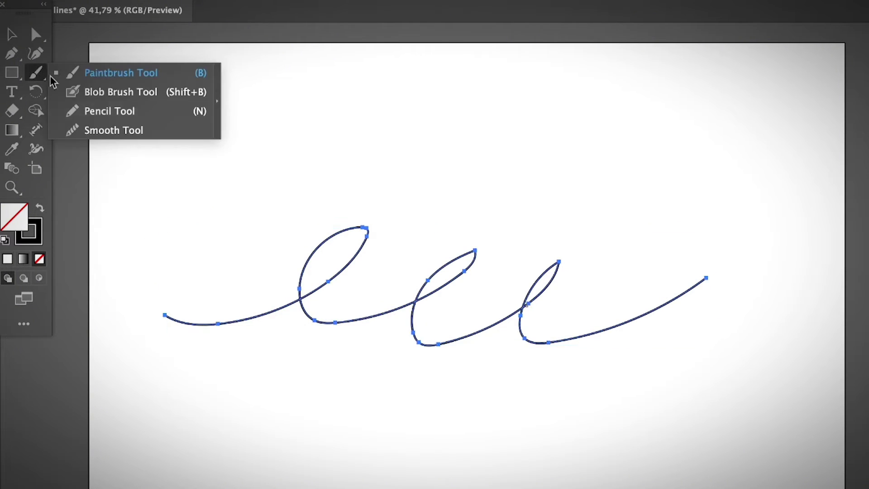
{"action": "left_click", "coordinate": [121, 135]}
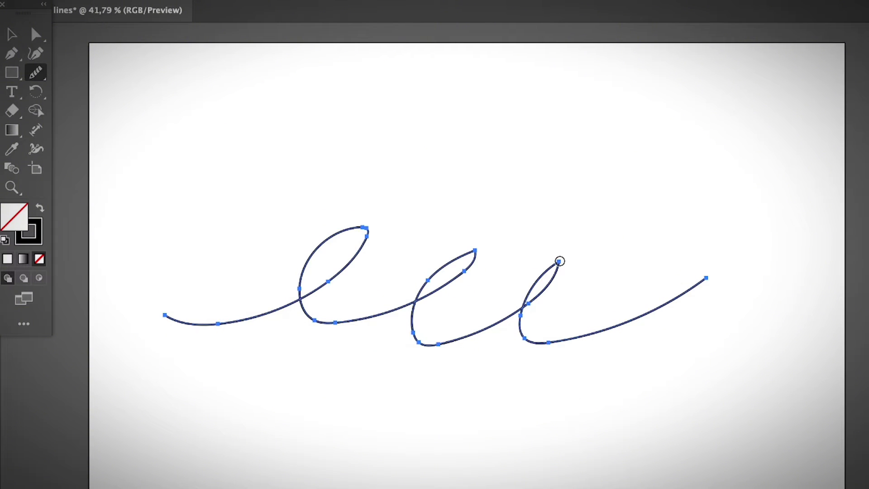
Smooth away the pointed tips of the third and second loops
{"action": "key", "text": "ctrl+plus"}
{"action": "key", "text": "ctrl+plus"}
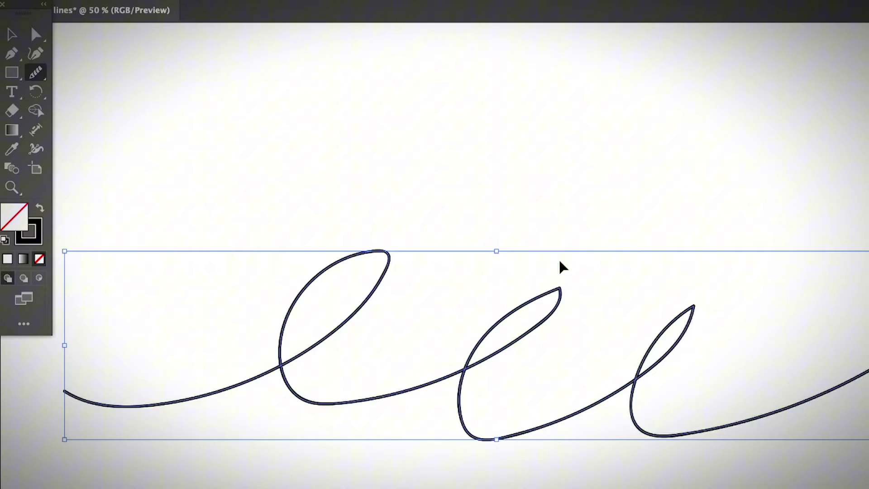
{"action": "key", "text": "ctrl+plus"}
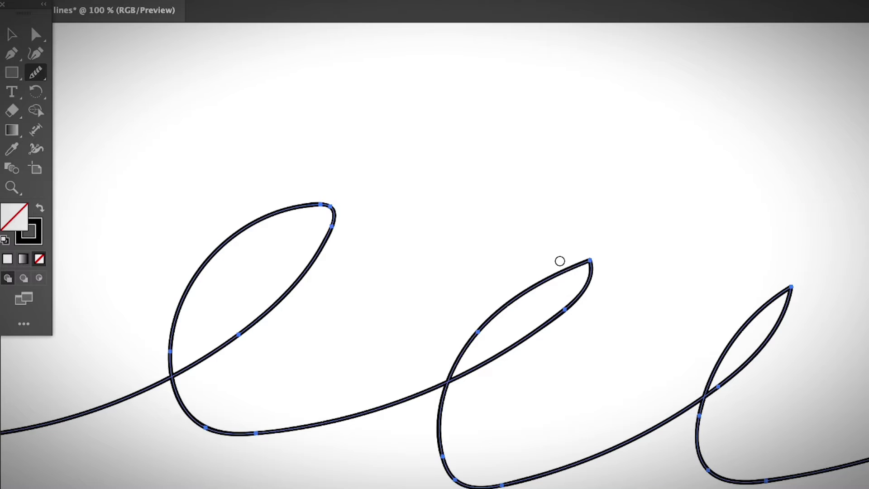
{"action": "key", "text": "ctrl+minus"}
{"action": "left_click_drag", "start_coordinate": [562, 196], "coordinate": [575, 201]}
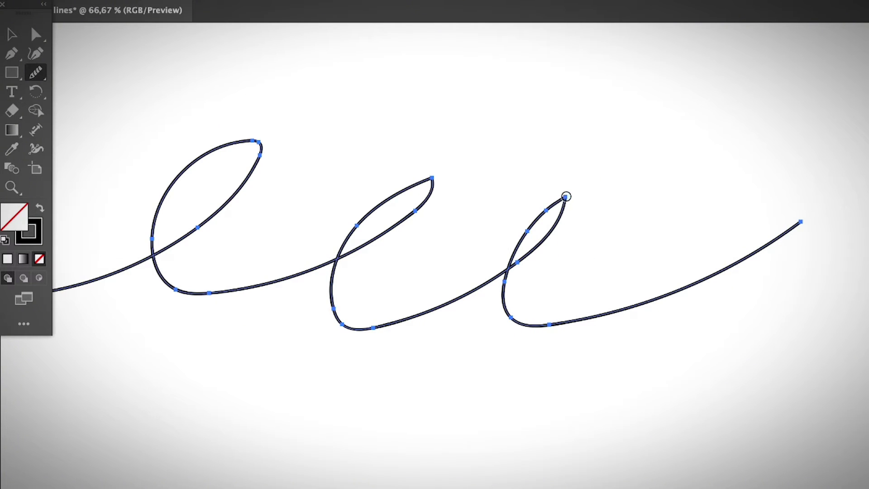
{"action": "mouse_move", "coordinate": [559, 235]}
{"action": "left_mouse_down"}
{"action": "mouse_move", "coordinate": [561, 198]}
{"action": "mouse_move", "coordinate": [559, 227]}
{"action": "left_mouse_up"}
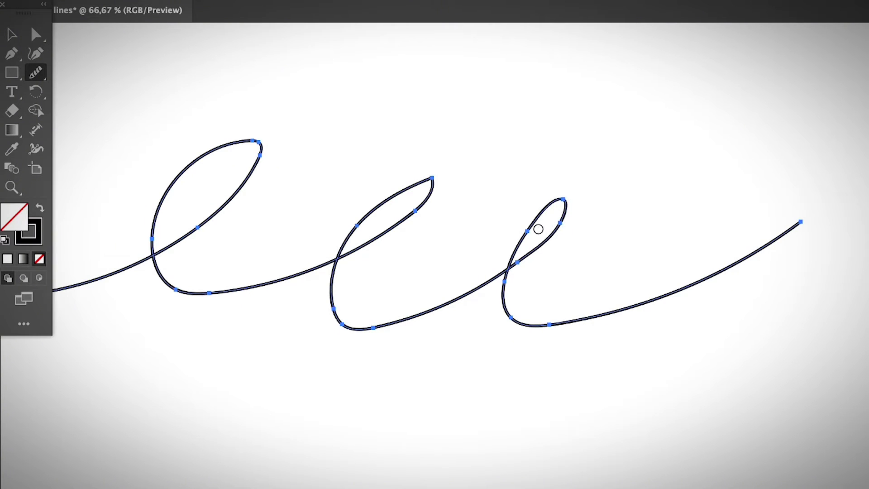
{"action": "mouse_move", "coordinate": [411, 180]}
{"action": "left_mouse_down"}
{"action": "mouse_move", "coordinate": [402, 188]}
{"action": "mouse_move", "coordinate": [392, 229]}
{"action": "left_mouse_up"}
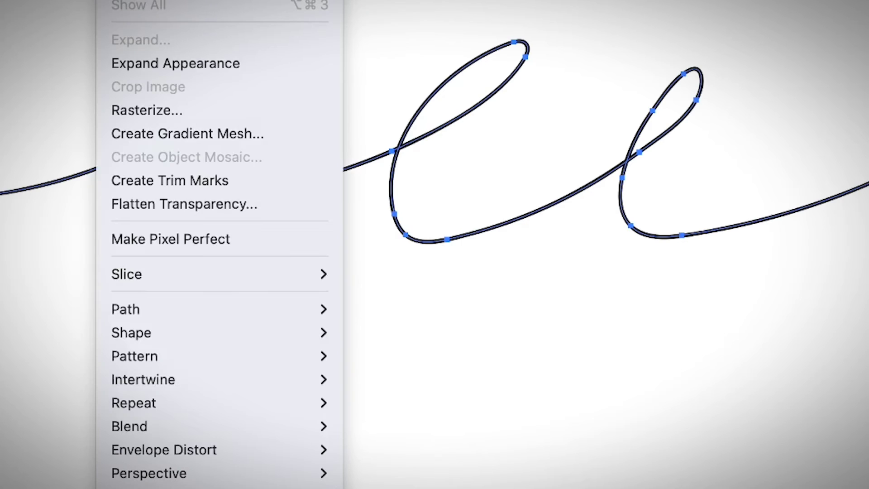
{"action": "mouse_move", "coordinate": [204, 239]}
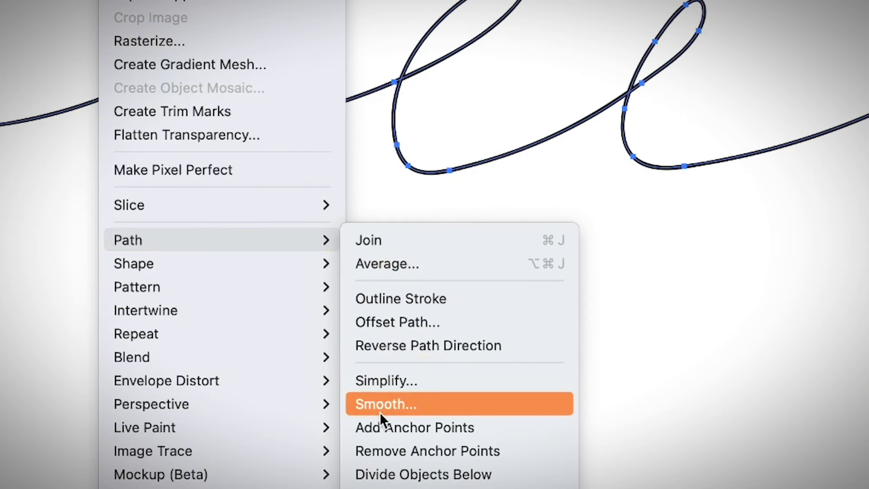
Apply Object > Path > Smooth to the cursive path at 24% with Auto-Smooth
{"action": "left_click", "coordinate": [380, 407]}
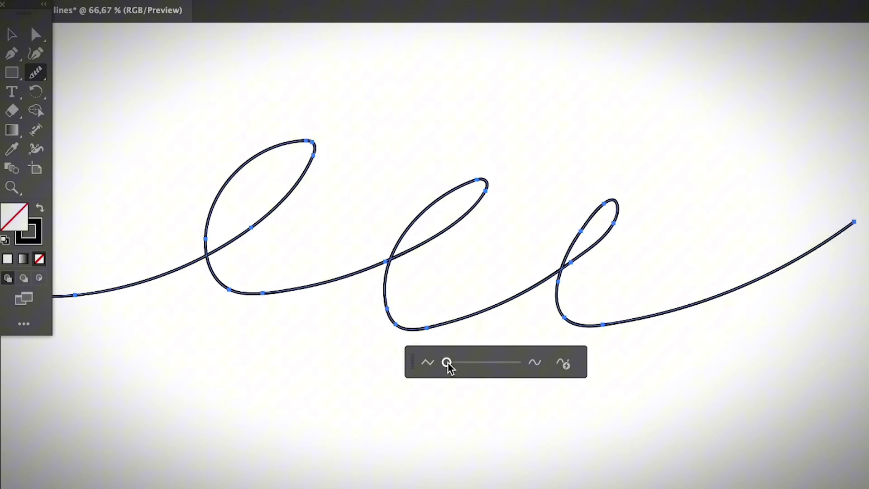
{"action": "mouse_move", "coordinate": [448, 362]}
{"action": "left_mouse_down"}
{"action": "mouse_move", "coordinate": [514, 369]}
{"action": "mouse_move", "coordinate": [496, 366]}
{"action": "left_mouse_up"}
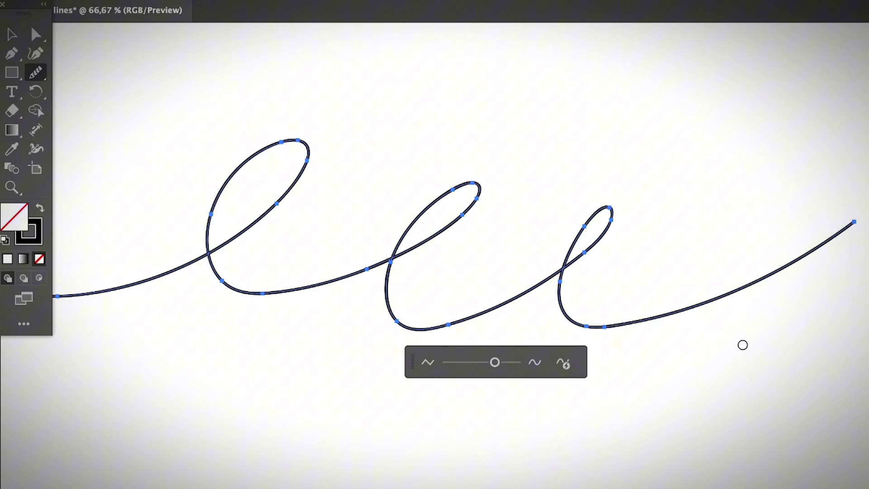
{"action": "left_click", "coordinate": [565, 365]}
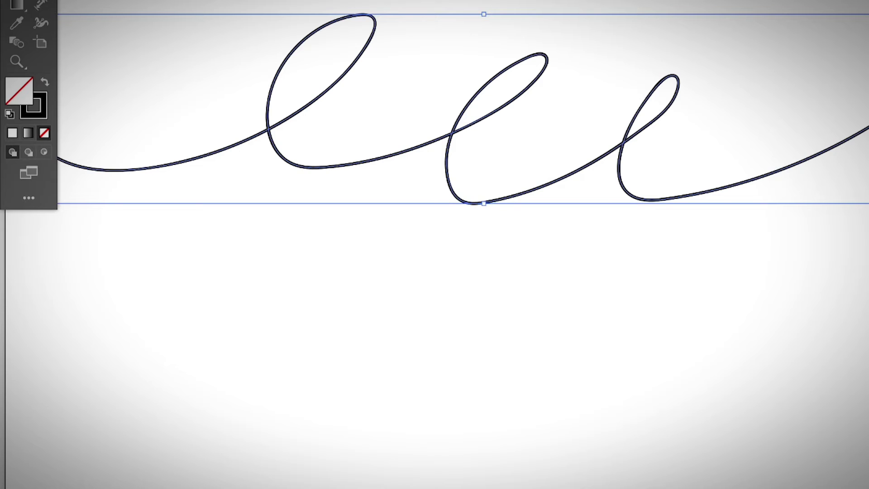
Draw a rectangle below the cursive path and give it moderately rounded corners
{"action": "left_click", "coordinate": [447, 461]}
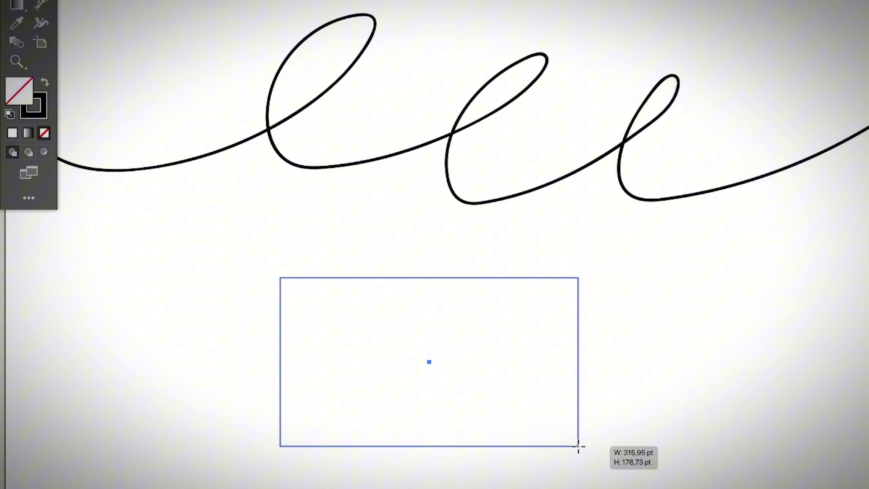
{"action": "left_click_drag", "start_coordinate": [281, 279], "coordinate": [578, 446]}
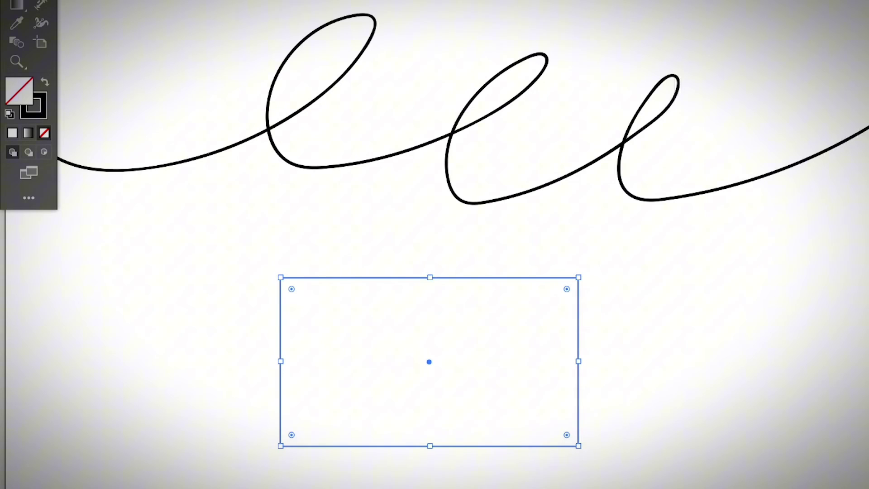
{"action": "key", "text": "a"}
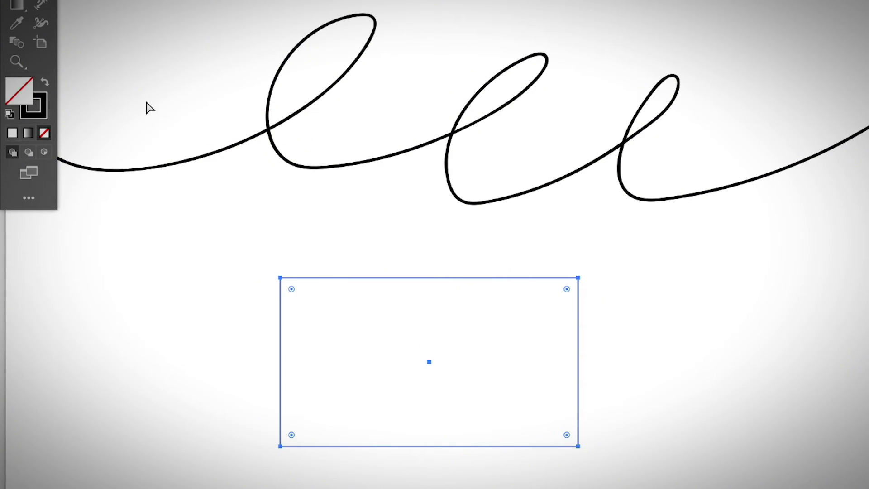
{"action": "left_click_drag", "start_coordinate": [292, 291], "coordinate": [407, 388]}
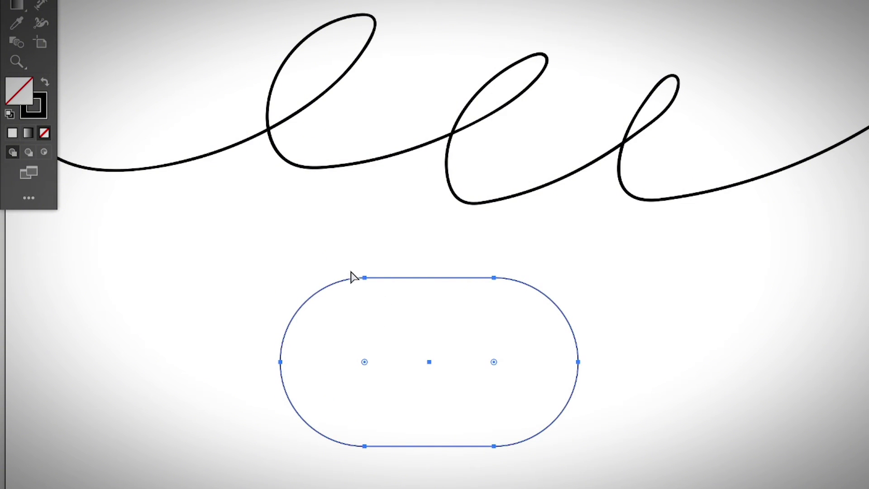
{"action": "key", "text": "ctrl+z"}
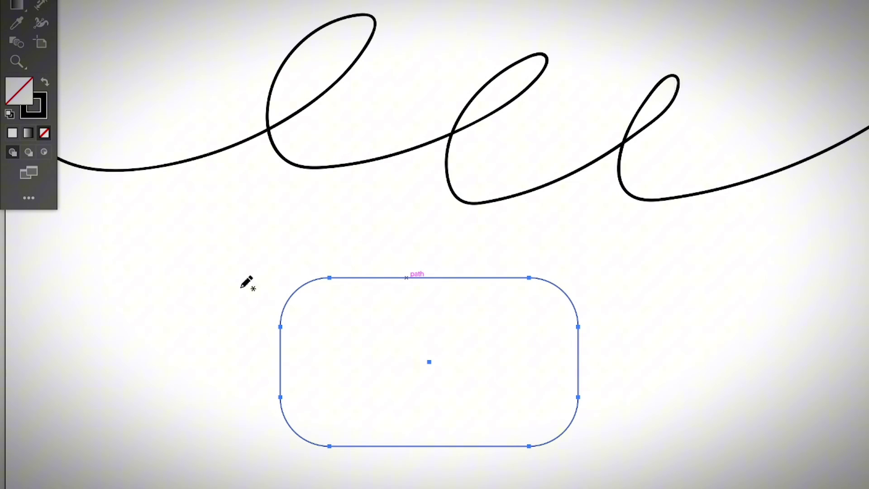
Pencil a looping line inside the rectangle, then round its loop tips and first loop's curve
{"action": "left_click_drag", "start_coordinate": [331, 360], "coordinate": [550, 354]}
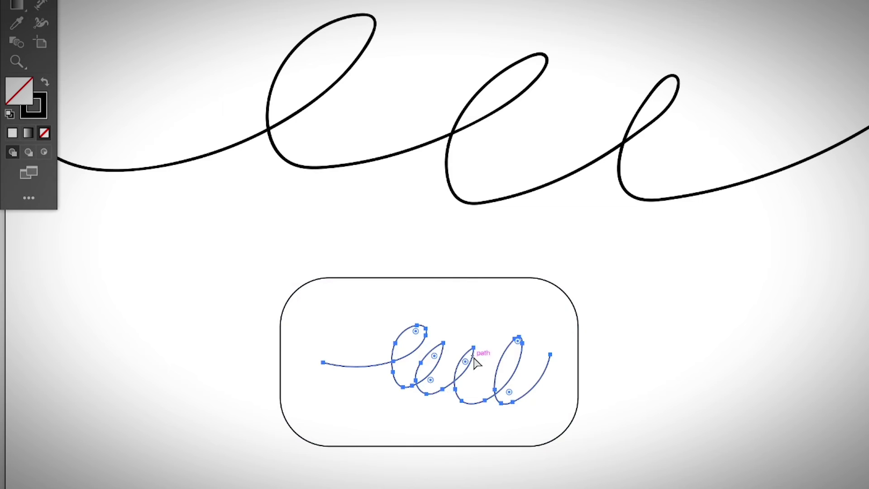
{"action": "scroll", "coordinate": [465, 367], "scroll_direction": "up", "scroll_amount": 3}
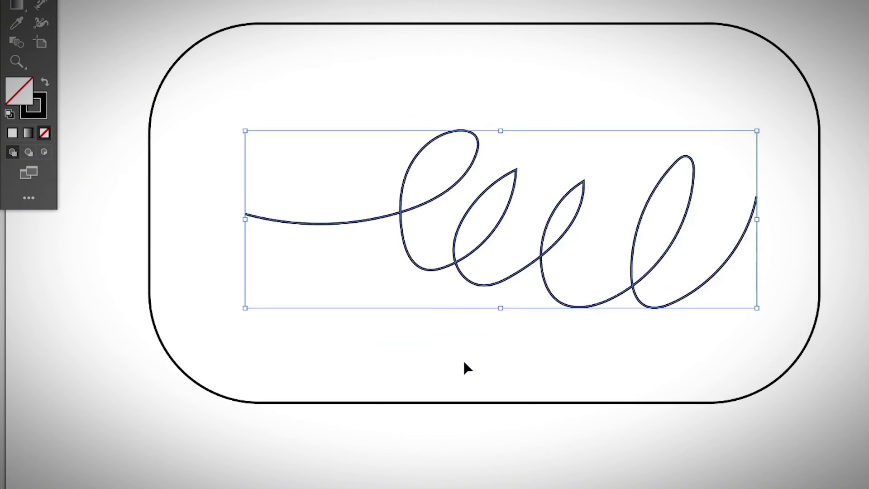
{"action": "scroll", "coordinate": [465, 367], "scroll_direction": "up", "scroll_amount": 3}
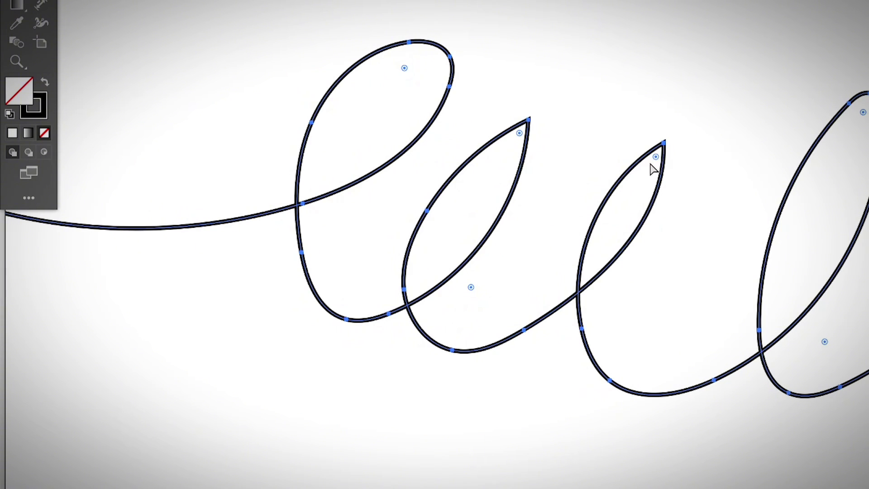
{"action": "left_click_drag", "start_coordinate": [658, 159], "coordinate": [638, 195]}
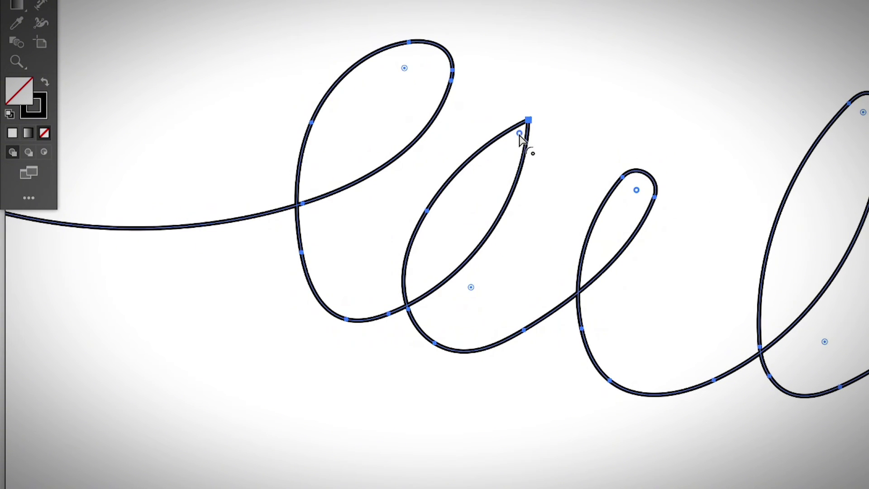
{"action": "left_click_drag", "start_coordinate": [520, 134], "coordinate": [473, 206]}
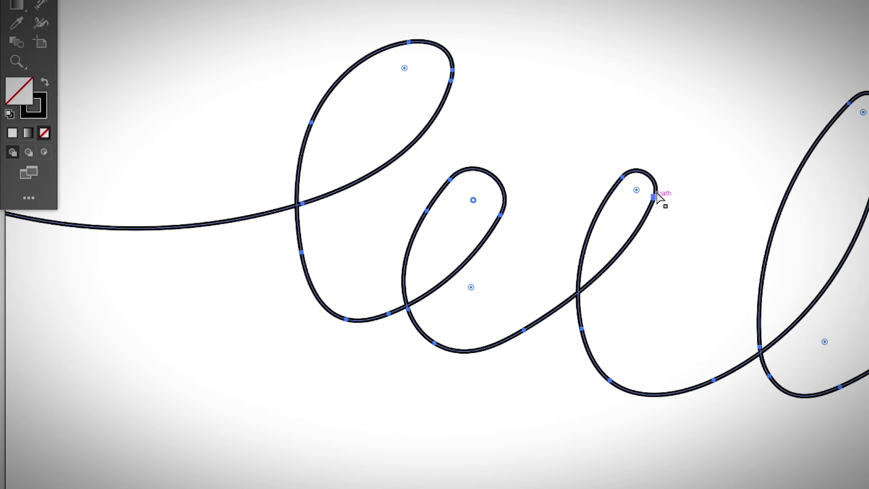
{"action": "left_click_drag", "start_coordinate": [502, 145], "coordinate": [405, 179]}
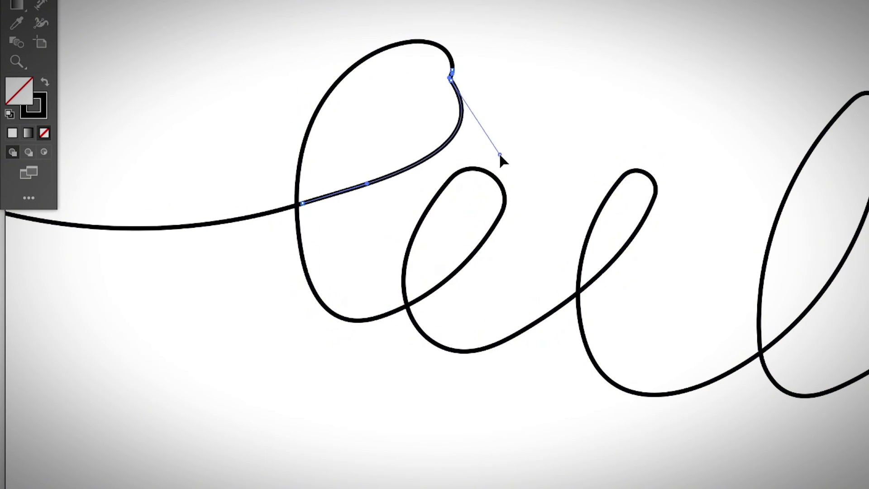
{"action": "mouse_move", "coordinate": [500, 159]}
{"action": "left_mouse_down"}
{"action": "mouse_move", "coordinate": [413, 175]}
{"action": "mouse_move", "coordinate": [441, 174]}
{"action": "mouse_move", "coordinate": [416, 184]}
{"action": "left_mouse_up"}
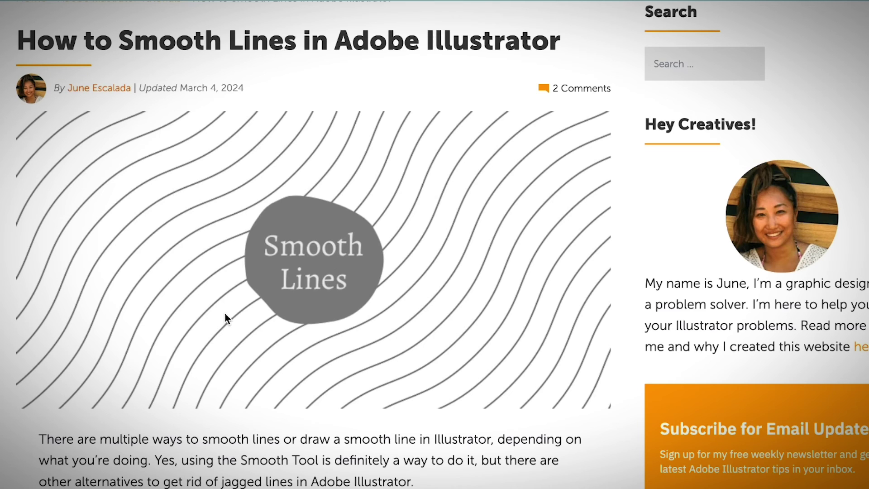
{"action": "scroll", "coordinate": [225, 312], "scroll_direction": "down", "scroll_amount": 1}
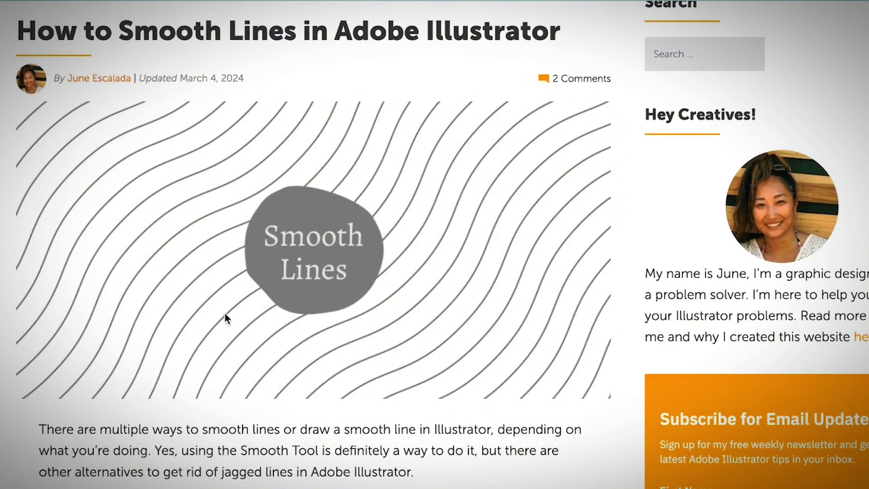
{"action": "scroll", "coordinate": [225, 312], "scroll_direction": "down", "scroll_amount": 2}
{"action": "scroll", "coordinate": [224, 312], "scroll_direction": "down", "scroll_amount": 5}
{"action": "scroll", "coordinate": [224, 312], "scroll_direction": "down", "scroll_amount": 5}
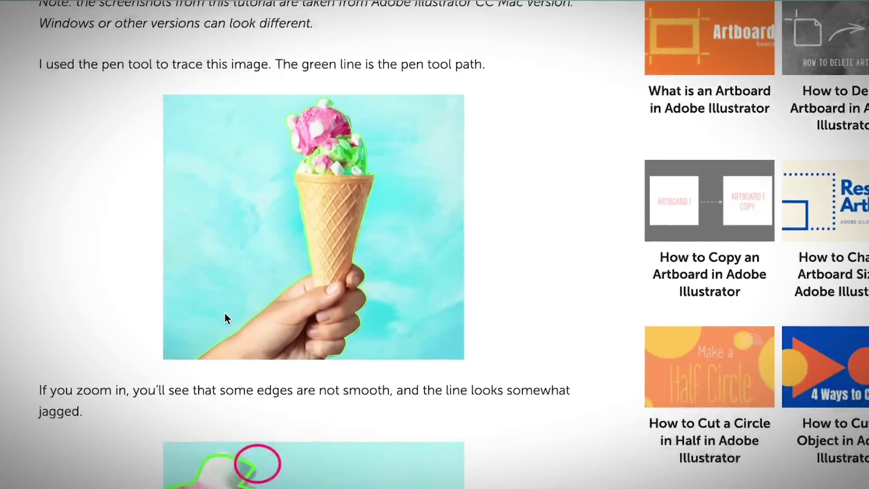
{"action": "scroll", "coordinate": [224, 312], "scroll_direction": "down", "scroll_amount": 5}
{"action": "scroll", "coordinate": [224, 312], "scroll_direction": "down", "scroll_amount": 2}
{"action": "scroll", "coordinate": [225, 313], "scroll_direction": "down", "scroll_amount": 2}
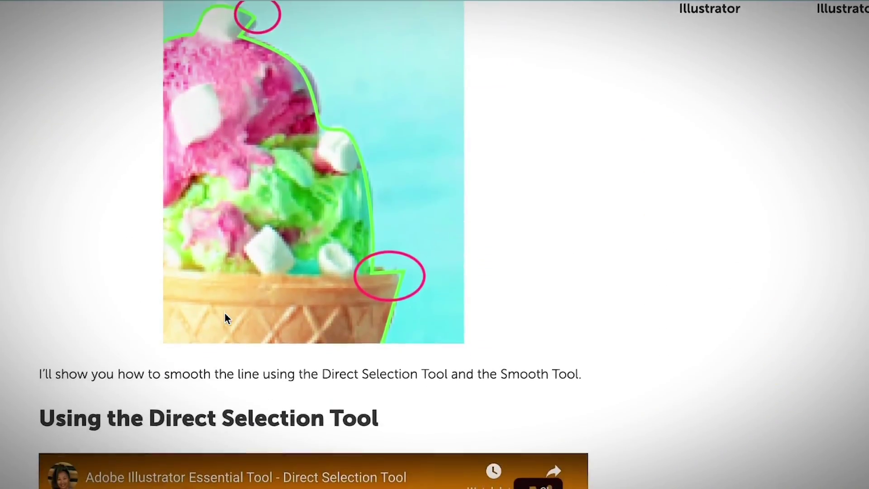
{"action": "scroll", "coordinate": [224, 318], "scroll_direction": "down", "scroll_amount": 3}
{"action": "scroll", "coordinate": [224, 318], "scroll_direction": "down", "scroll_amount": 2}
{"action": "scroll", "coordinate": [225, 317], "scroll_direction": "down", "scroll_amount": 3}
{"action": "scroll", "coordinate": [225, 317], "scroll_direction": "down", "scroll_amount": 3}
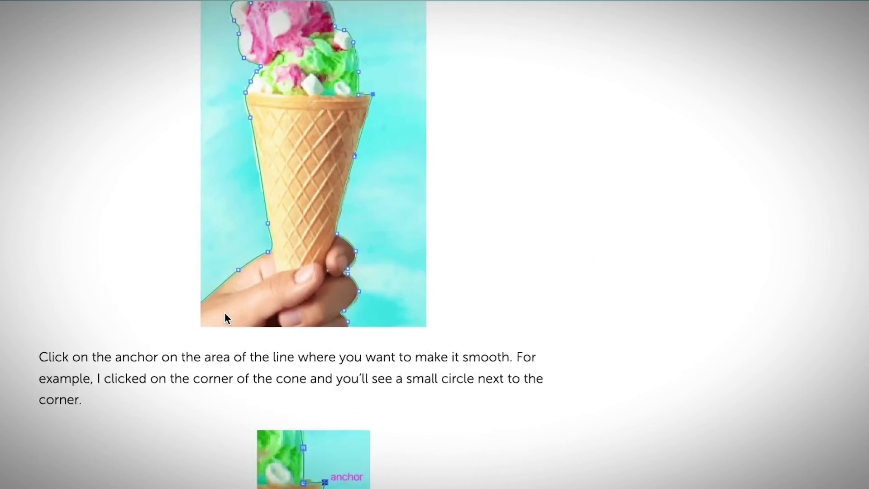
{"action": "scroll", "coordinate": [224, 318], "scroll_direction": "down", "scroll_amount": 1}
{"action": "scroll", "coordinate": [225, 318], "scroll_direction": "down", "scroll_amount": 5}
{"action": "scroll", "coordinate": [225, 318], "scroll_direction": "down", "scroll_amount": 1}
{"action": "scroll", "coordinate": [225, 318], "scroll_direction": "down", "scroll_amount": 2}
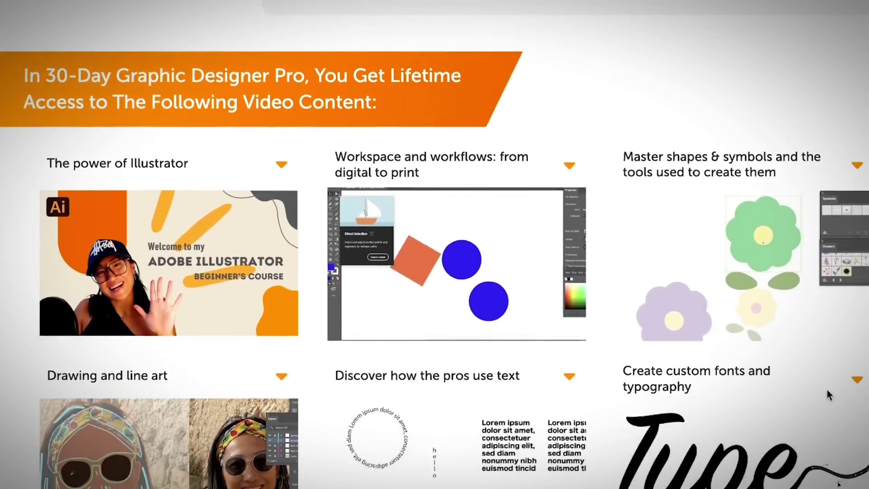
{"action": "scroll", "coordinate": [827, 390], "scroll_direction": "down", "scroll_amount": 1}
{"action": "scroll", "coordinate": [825, 388], "scroll_direction": "down", "scroll_amount": 3}
{"action": "scroll", "coordinate": [826, 387], "scroll_direction": "down", "scroll_amount": 5}
{"action": "scroll", "coordinate": [826, 387], "scroll_direction": "down", "scroll_amount": 5}
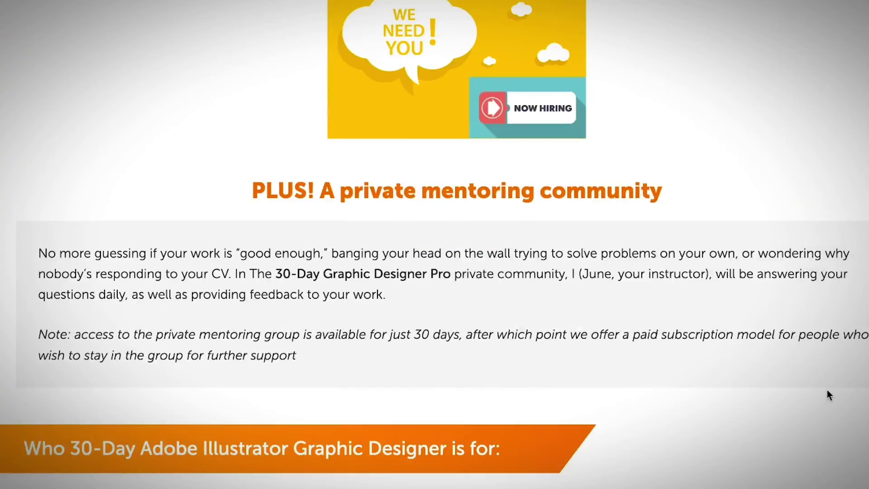